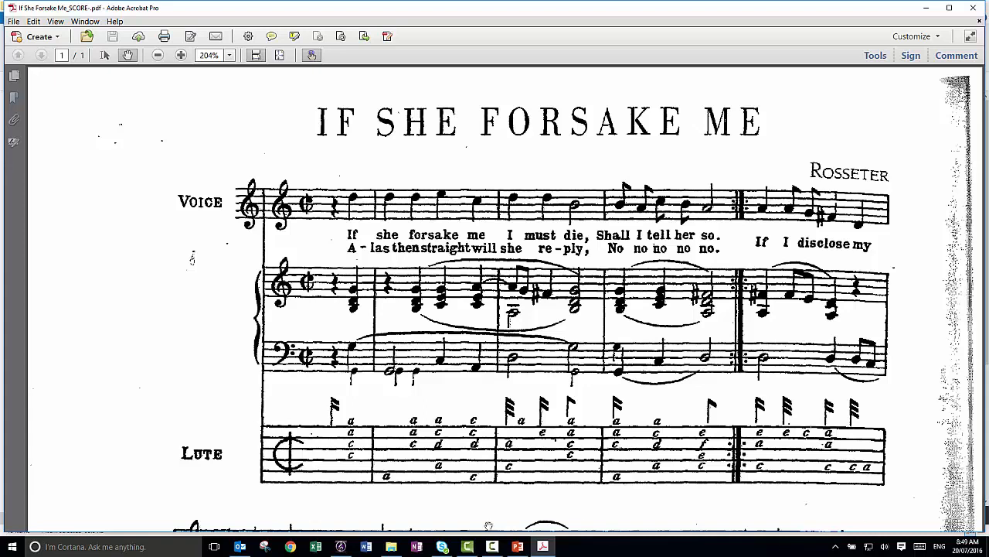
- Switch to the Sibelius score of alternative rhythms and move the Keypad clear of the music
{"action": "mouse_move", "coordinate": [340, 547]}
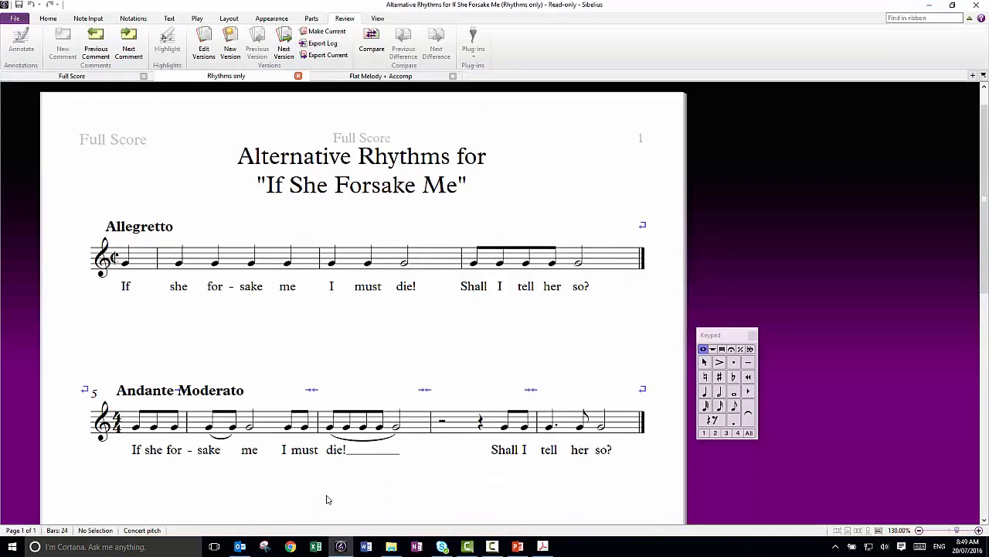
{"action": "left_click", "coordinate": [328, 498]}
{"action": "left_click_drag", "start_coordinate": [726, 340], "coordinate": [914, 397]}
{"action": "left_click_drag", "start_coordinate": [201, 345], "coordinate": [278, 358]}
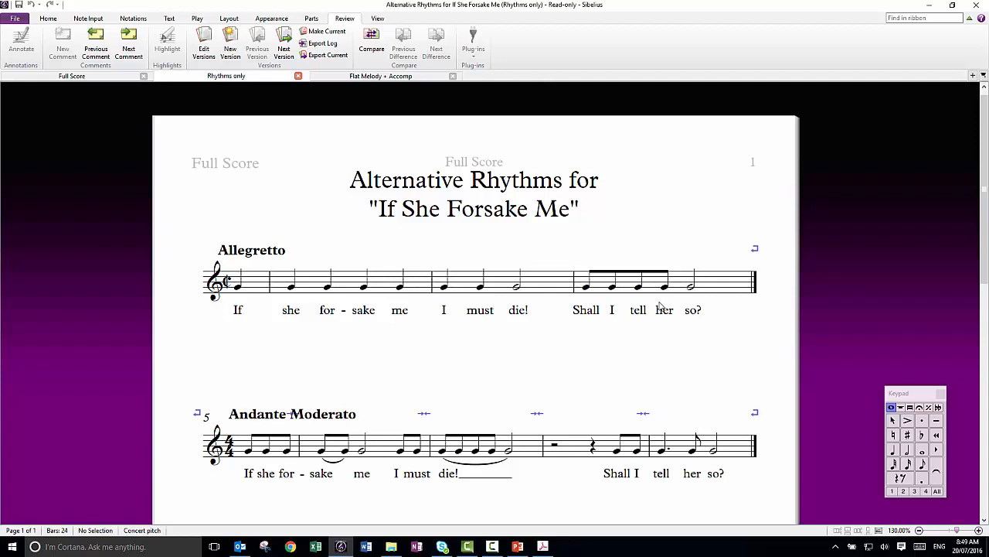
- Look through the alternative rhythm settings in the Rhythms only version, from the opening Allegretto to the closing Allegretto
{"action": "left_click_drag", "start_coordinate": [409, 396], "coordinate": [390, 262]}
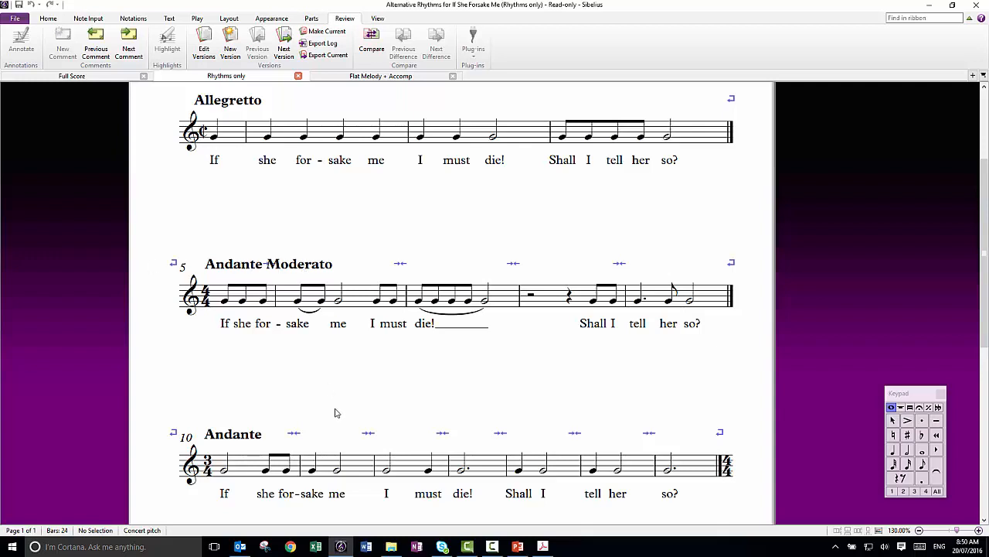
{"action": "scroll", "coordinate": [338, 414], "scroll_direction": "down", "scroll_amount": 3}
{"action": "scroll", "coordinate": [340, 415], "scroll_direction": "down", "scroll_amount": 1}
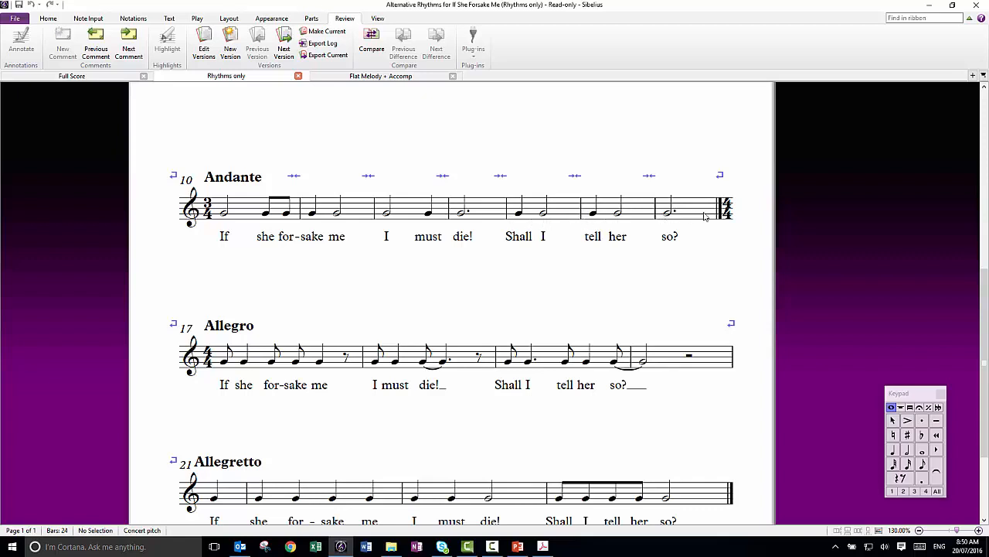
{"action": "left_click_drag", "start_coordinate": [754, 437], "coordinate": [731, 358]}
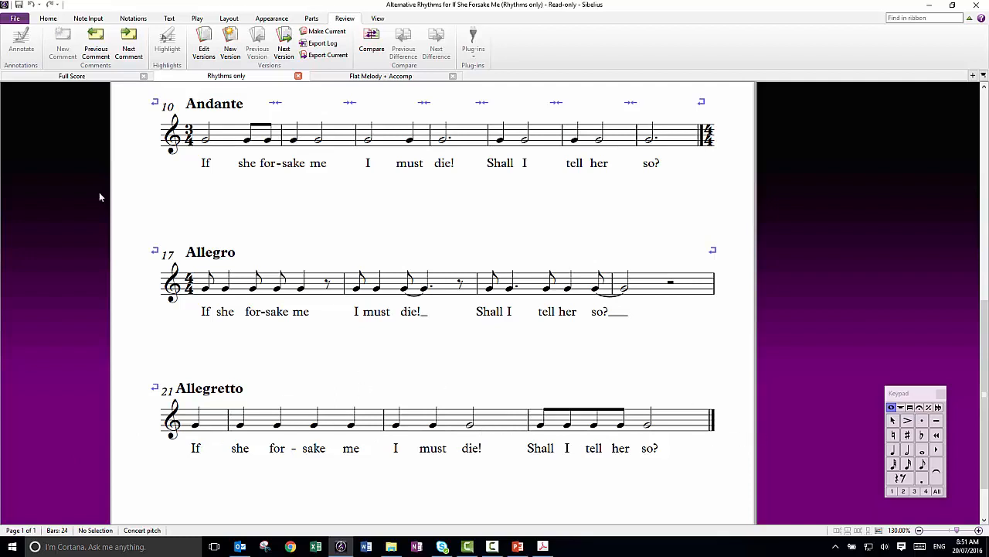
{"action": "left_click_drag", "start_coordinate": [128, 140], "coordinate": [139, 376]}
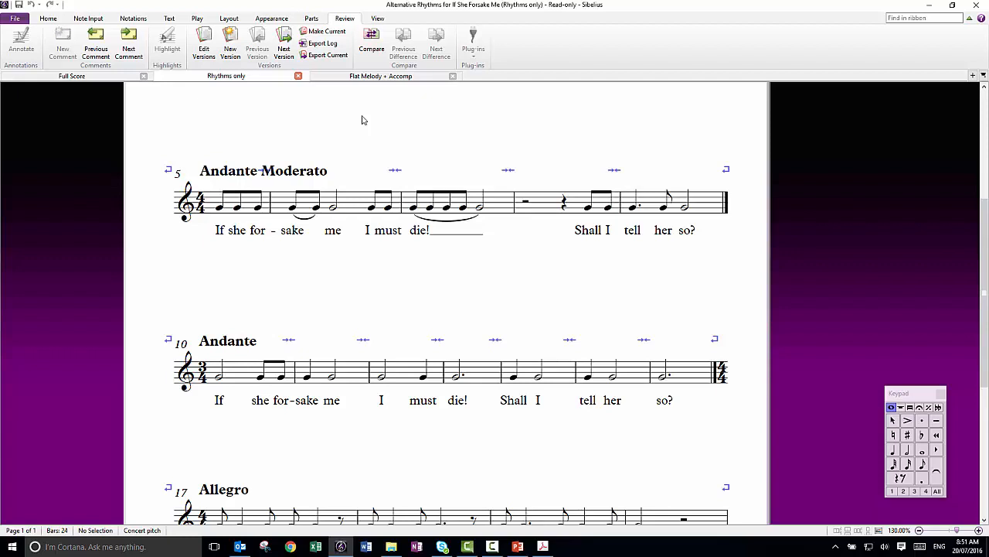
- Open the Flat Melody + Accomp version and play the Allegro Giocoso passage from its first vocal note
{"action": "left_click", "coordinate": [371, 76]}
{"action": "scroll", "coordinate": [115, 167], "scroll_direction": "up", "scroll_amount": 5}
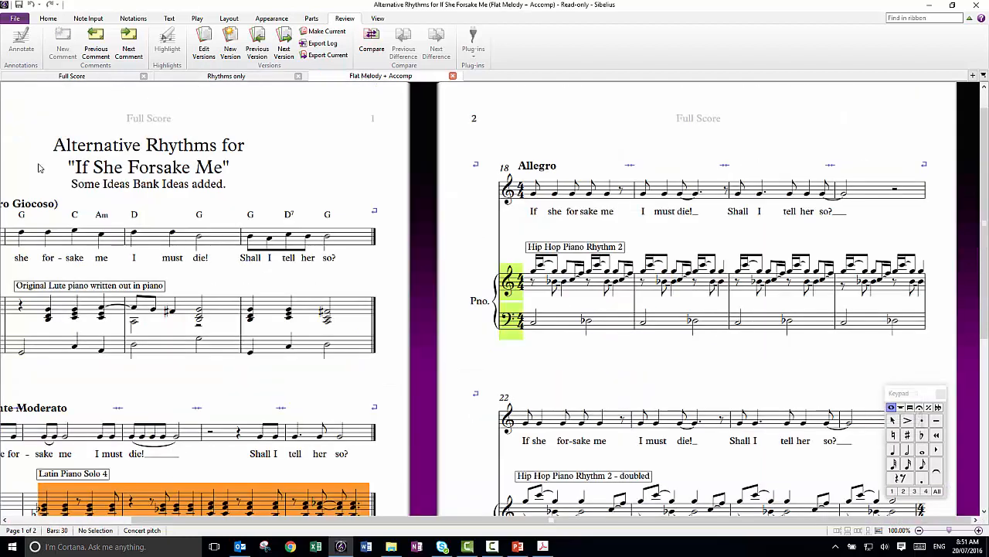
{"action": "left_click_drag", "start_coordinate": [27, 118], "coordinate": [278, 145]}
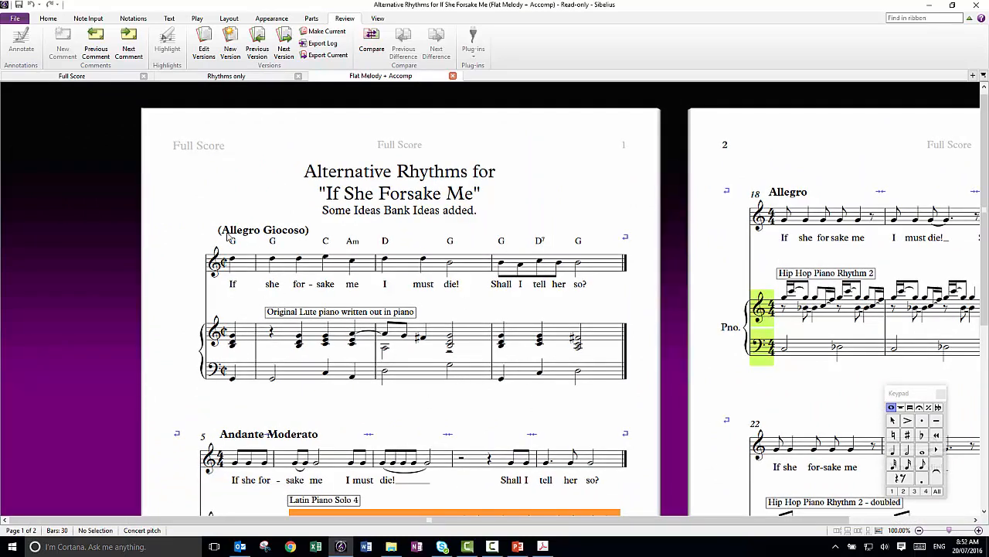
{"action": "left_click", "coordinate": [232, 259]}
{"action": "key", "text": "p"}
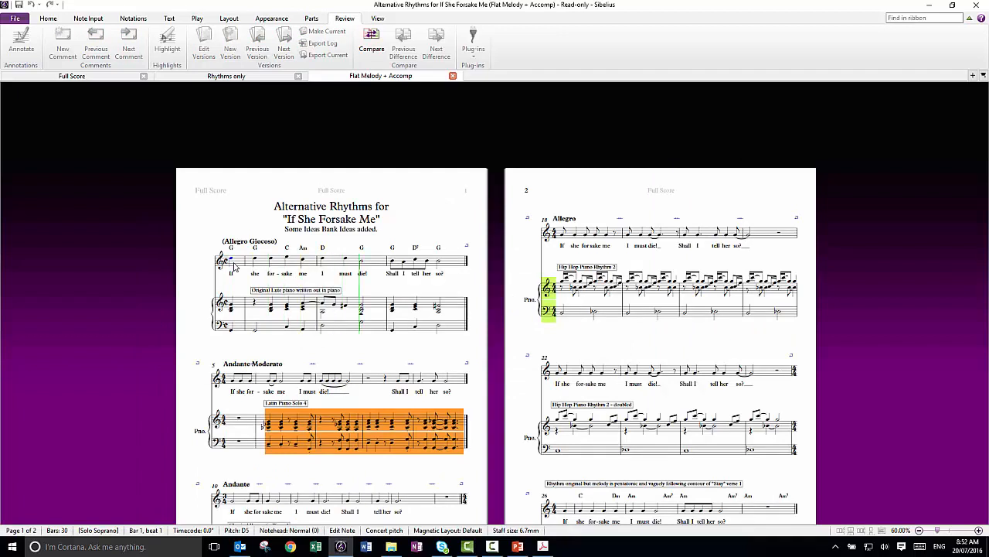
{"action": "key", "text": "Escape"}
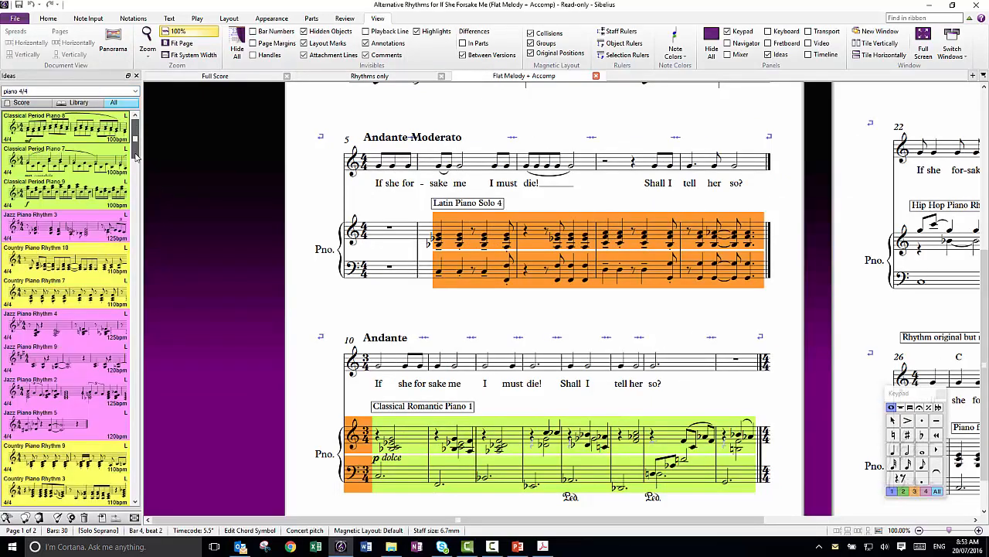
- Browse the piano 4/4 ideas and narrow the filter to piano solo 4/4
{"action": "left_click_drag", "start_coordinate": [136, 155], "coordinate": [137, 270]}
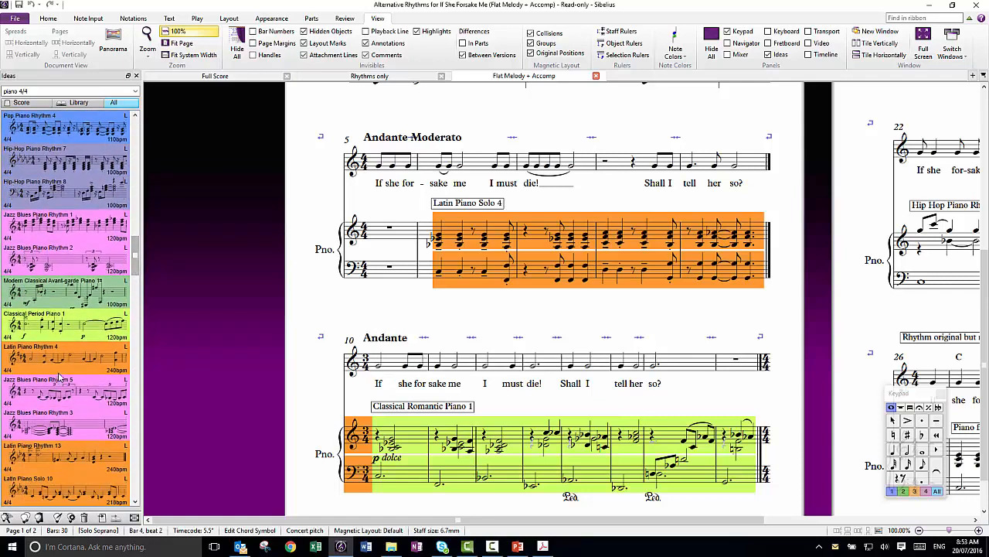
{"action": "left_click_drag", "start_coordinate": [135, 253], "coordinate": [136, 363]}
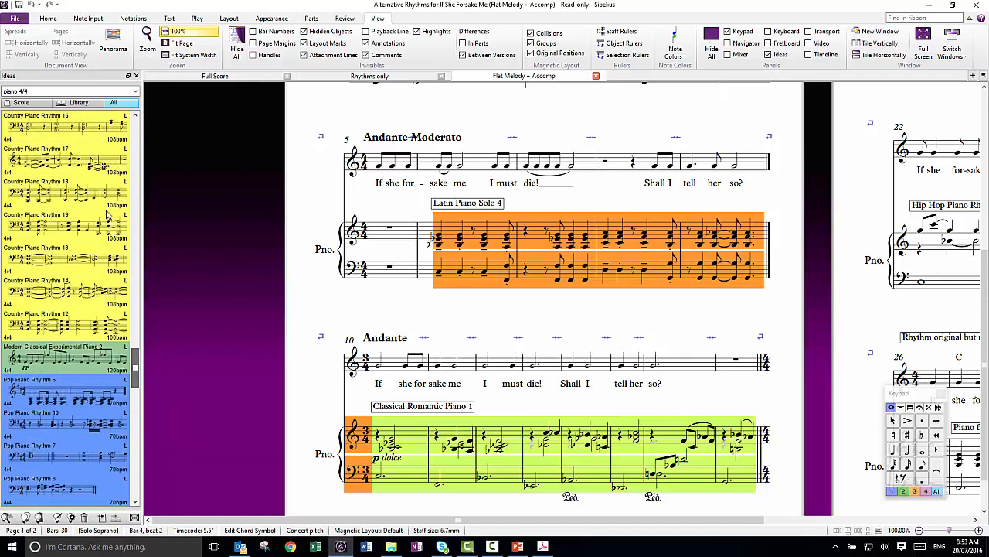
{"action": "type", "text": "solo"}
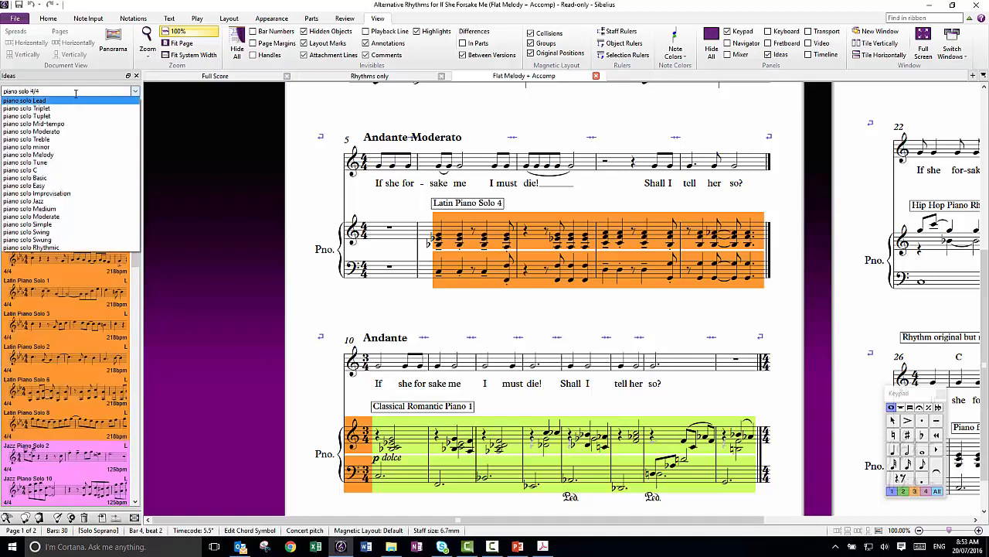
- Select the Latin Piano Solo 4 idea and listen to the Andante Moderato passage from bar 5
{"action": "left_click", "coordinate": [48, 198]}
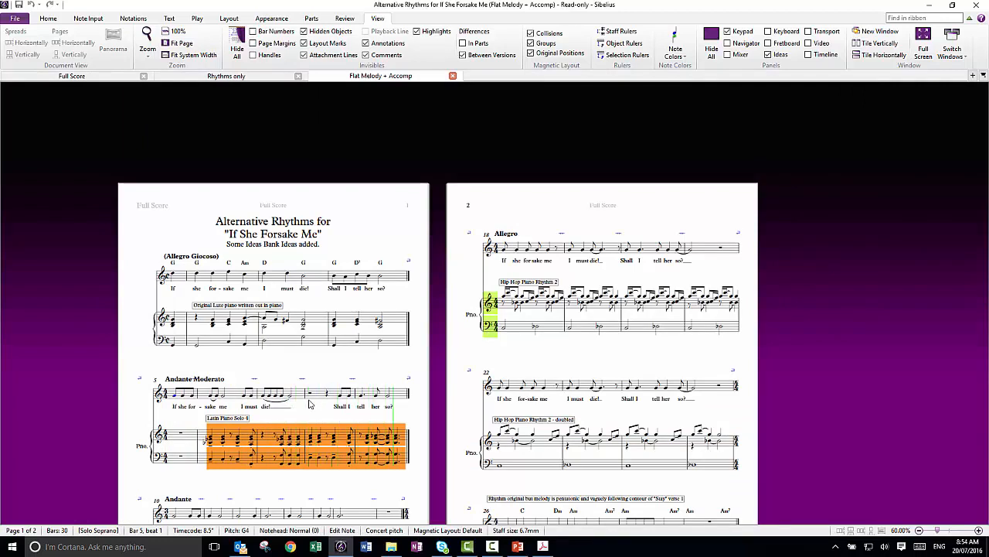
{"action": "key", "text": "space"}
{"action": "left_click_drag", "start_coordinate": [242, 451], "coordinate": [197, 142]}
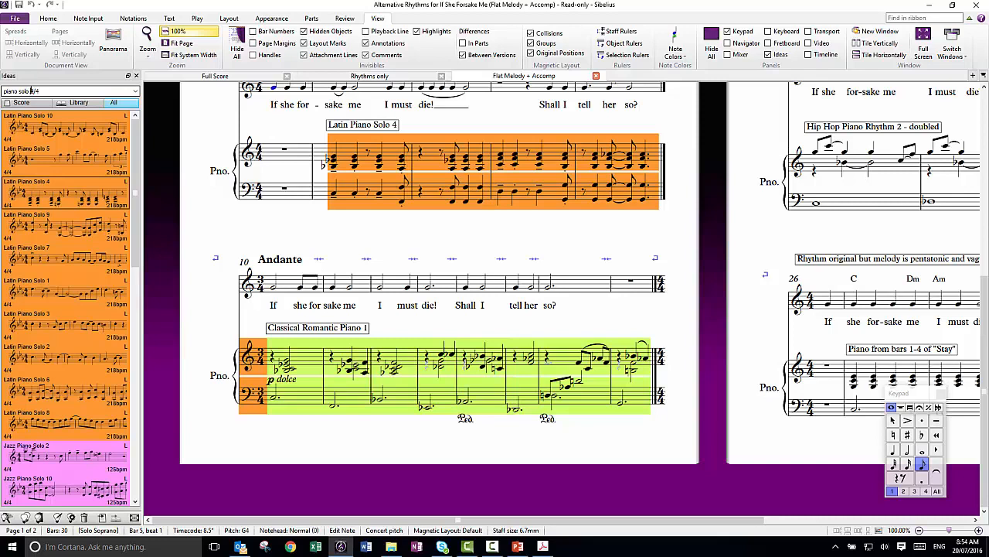
- Search the ideas for piano solo 3/4, broaden the filter to piano 3/4, and float the Ideas list beside the Andante passage
{"action": "type", "text": "3/4"}
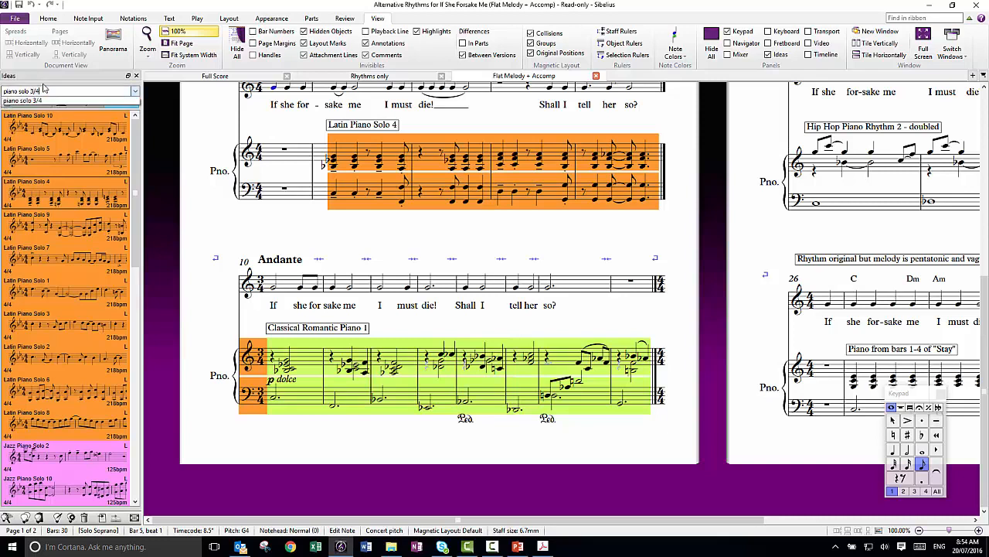
{"action": "key", "text": "Return"}
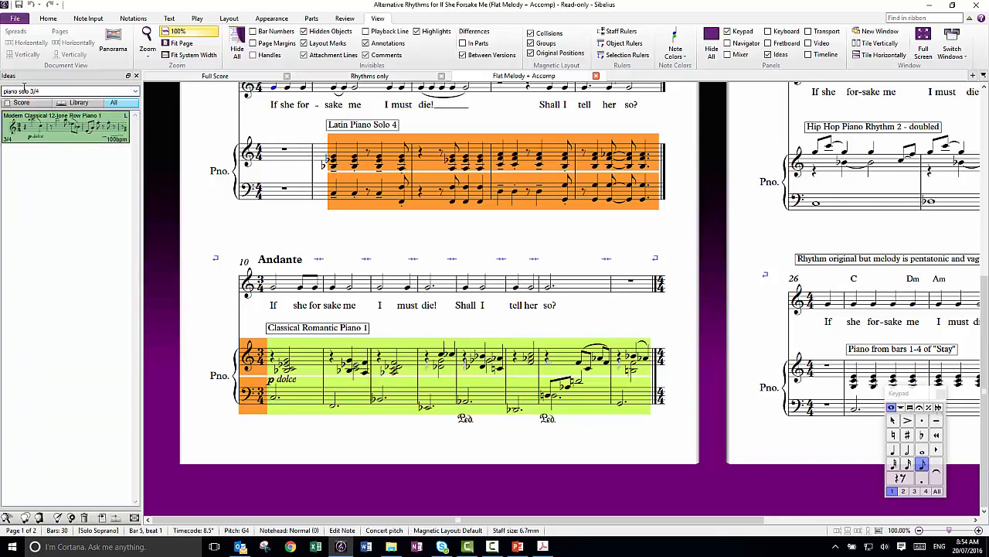
{"action": "left_click", "coordinate": [28, 92]}
{"action": "key", "text": "BackSpace"}
{"action": "key", "text": "BackSpace"}
{"action": "key", "text": "BackSpace"}
{"action": "key", "text": "BackSpace"}
{"action": "key", "text": "BackSpace"}
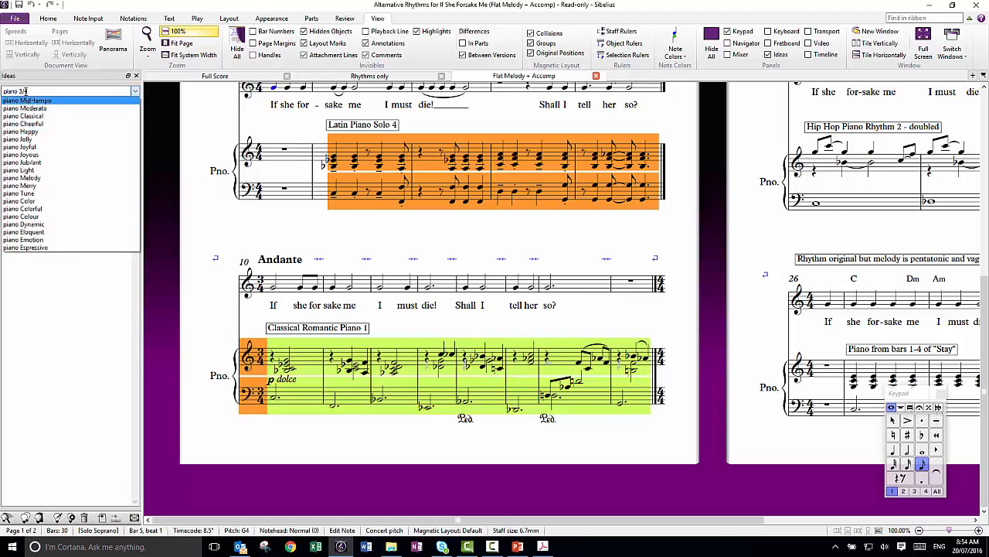
{"action": "left_click_drag", "start_coordinate": [44, 77], "coordinate": [39, 82]}
{"action": "left_click", "coordinate": [38, 97]}
{"action": "key", "text": "Return"}
{"action": "left_click_drag", "start_coordinate": [225, 447], "coordinate": [405, 441]}
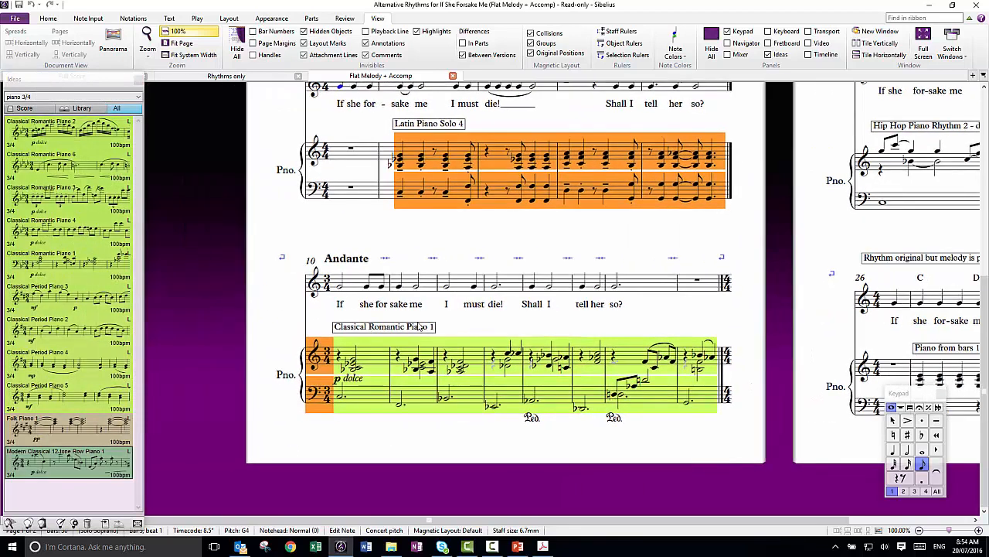
- Select the Classical Romantic Piano 1 idea and inspect its details and notation in the enlarged detailed Ideas window
{"action": "left_click", "coordinate": [48, 264]}
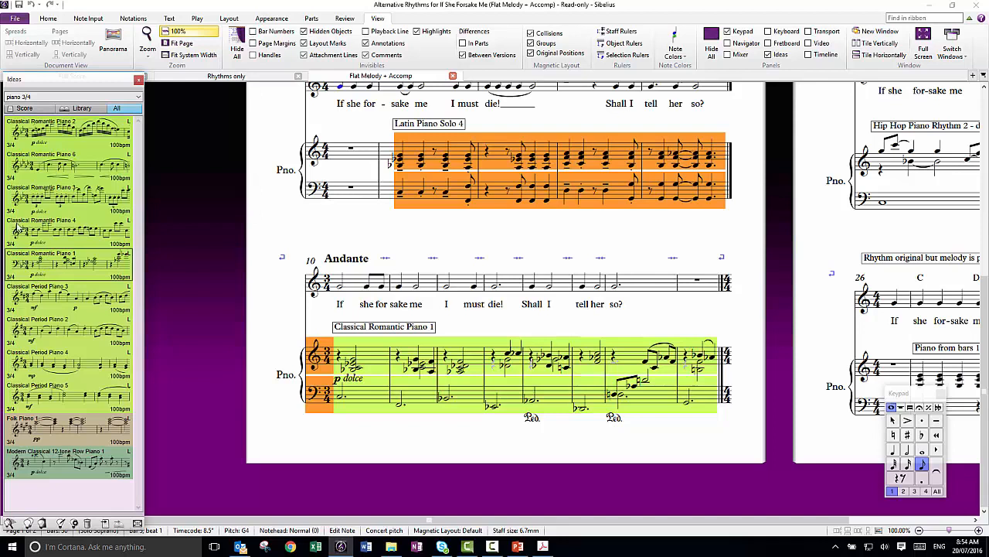
{"action": "left_click", "coordinate": [135, 524]}
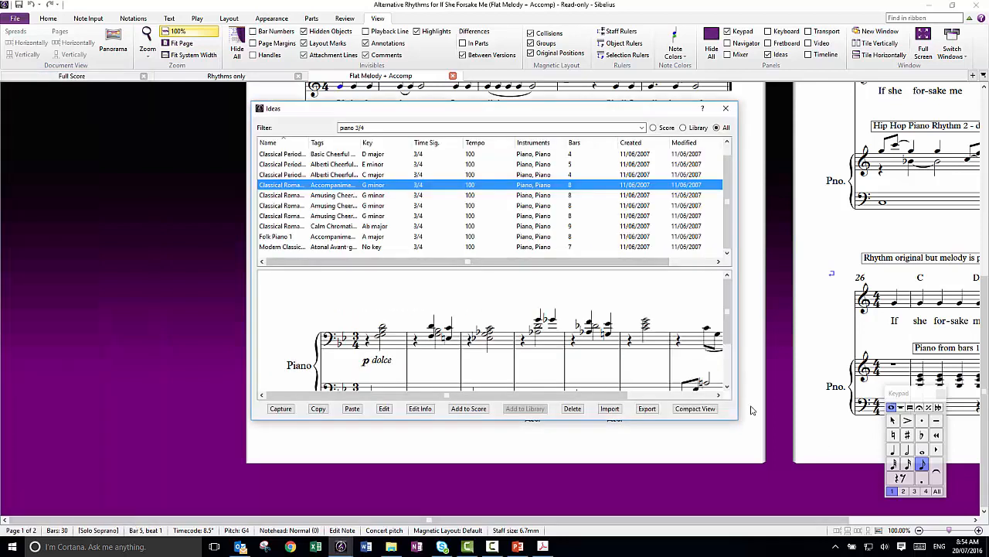
{"action": "left_click_drag", "start_coordinate": [735, 421], "coordinate": [892, 464]}
{"action": "left_click_drag", "start_coordinate": [881, 368], "coordinate": [881, 380]}
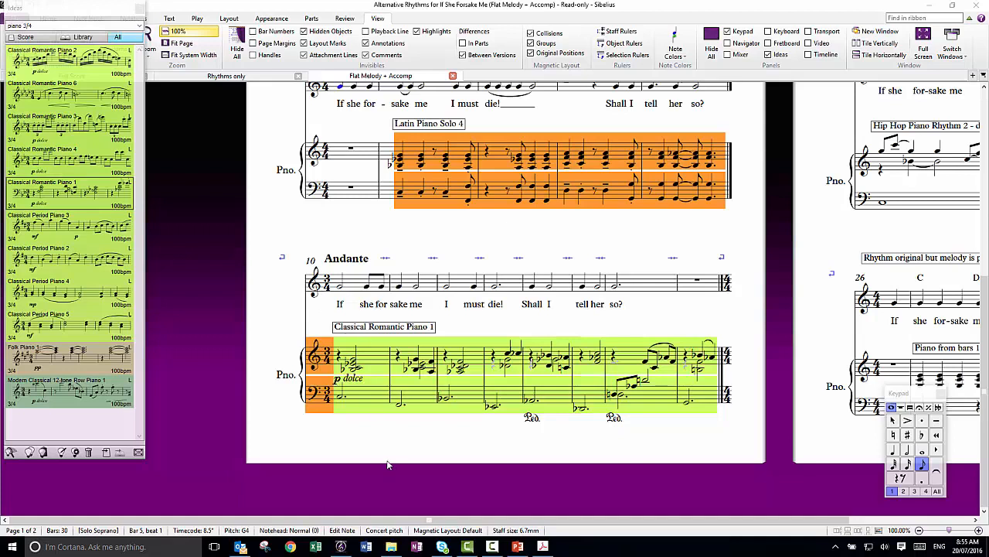
- Play the Andante passage from the first vocal note of bar 10 with its Classical Romantic Piano 1 accompaniment
{"action": "left_click", "coordinate": [339, 288]}
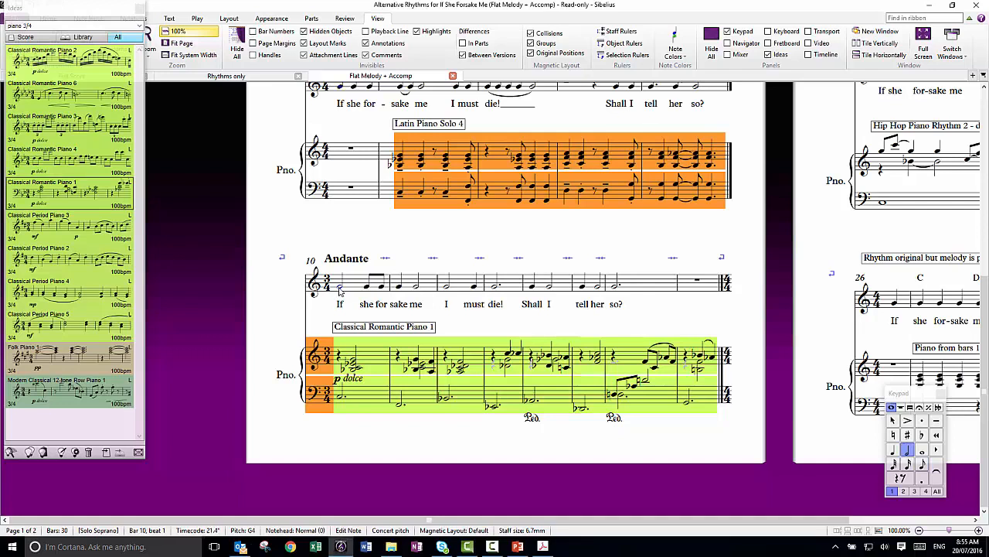
{"action": "scroll", "coordinate": [340, 288], "scroll_direction": "down", "scroll_amount": 2, "text": "ctrl"}
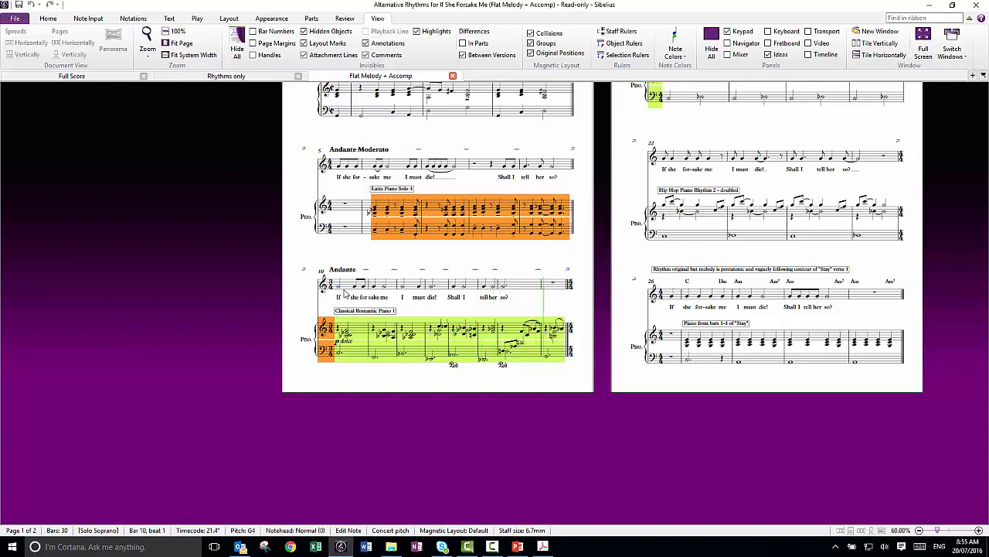
{"action": "scroll", "coordinate": [345, 292], "scroll_direction": "up", "scroll_amount": 2}
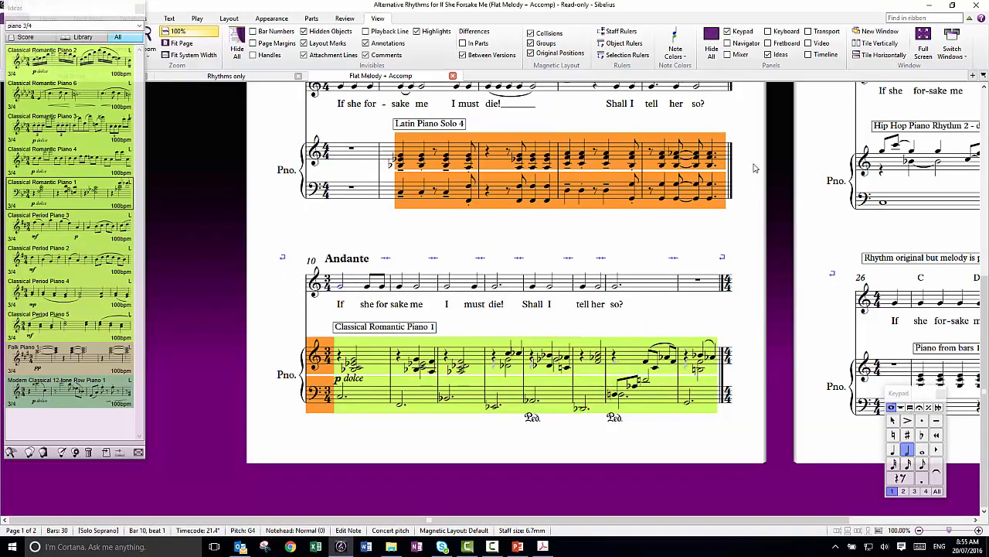
- Go to the Allegro passage on page 2 and filter the ideas by Hip-Hop piano
{"action": "left_click_drag", "start_coordinate": [759, 149], "coordinate": [744, 205]}
{"action": "left_click_drag", "start_coordinate": [738, 477], "coordinate": [698, 348]}
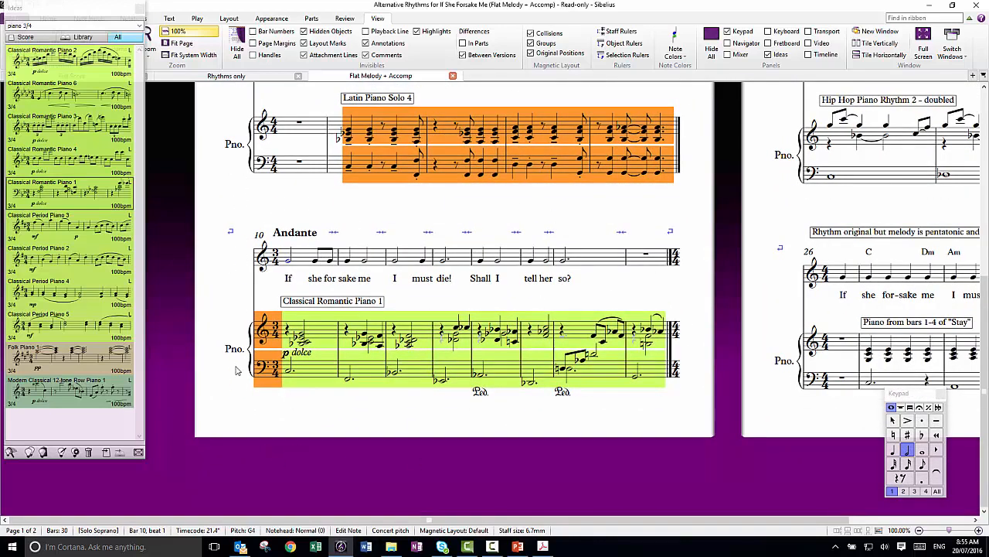
{"action": "left_click_drag", "start_coordinate": [769, 115], "coordinate": [413, 553]}
{"action": "scroll", "coordinate": [419, 444], "scroll_direction": "down", "scroll_amount": 2}
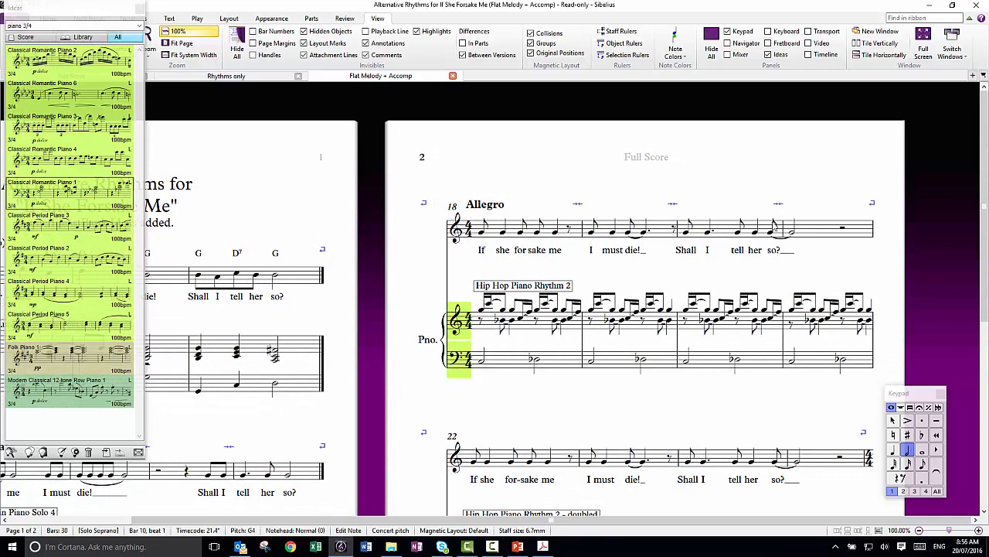
{"action": "left_click", "coordinate": [35, 25]}
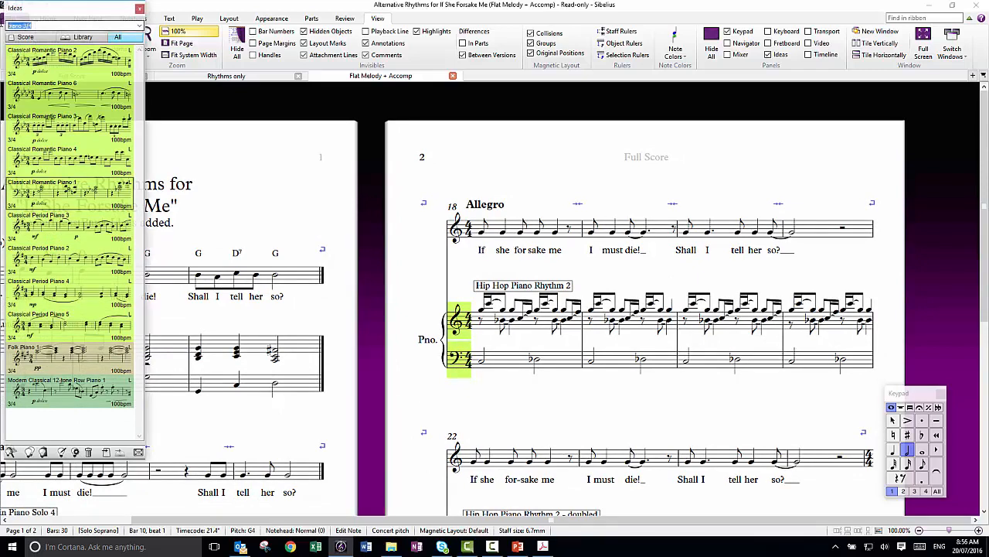
{"action": "type", "text": "Hi"}
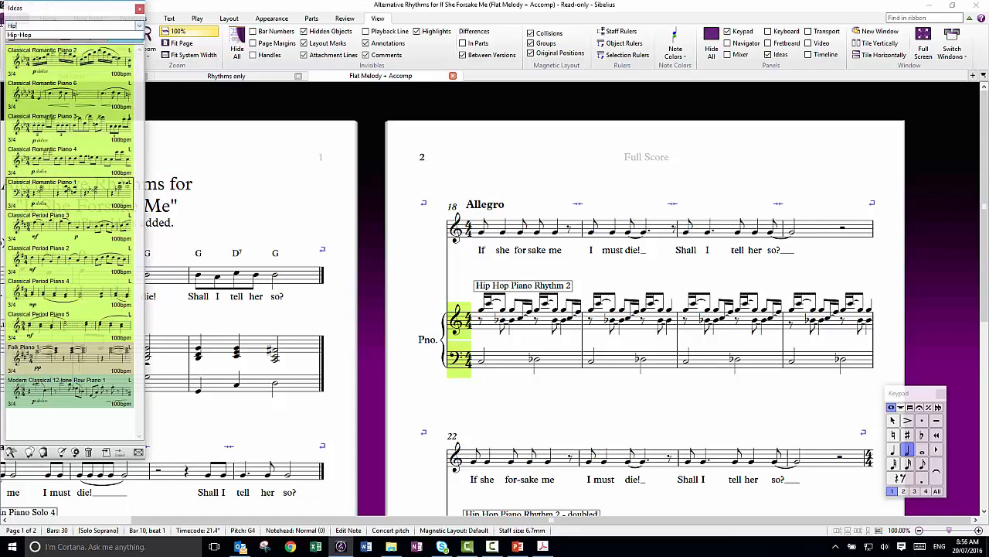
{"action": "left_click", "coordinate": [23, 35]}
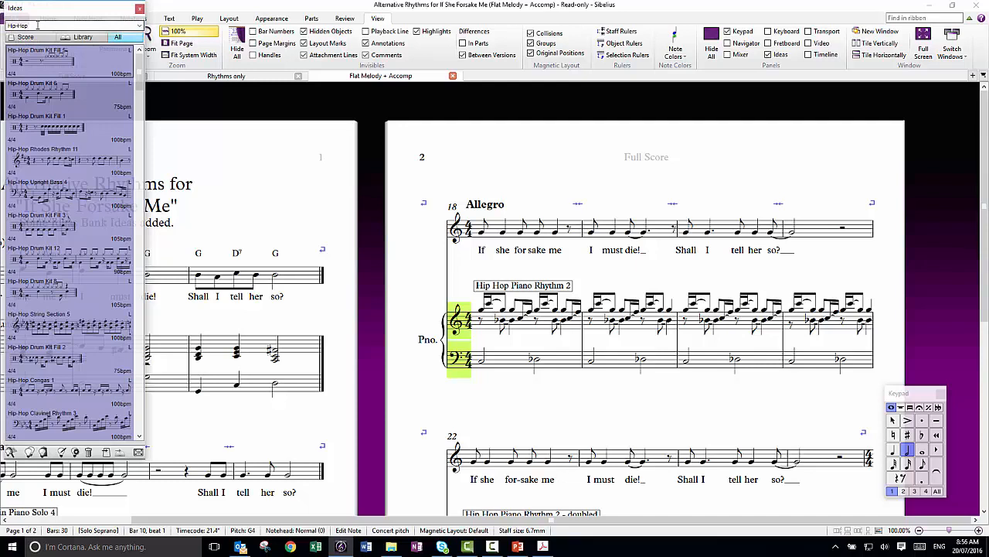
{"action": "type", "text": "piano"}
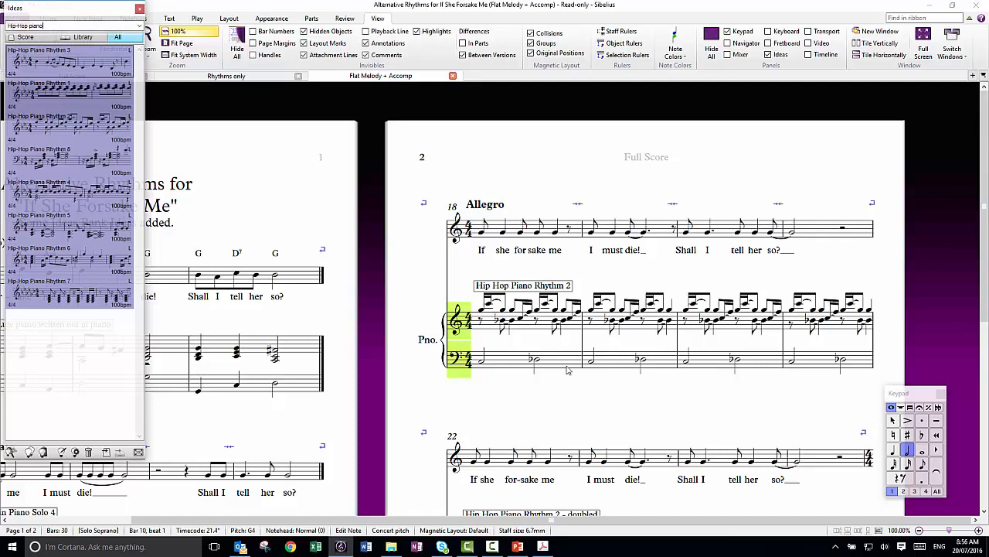
- Play the Allegro passage from the first vocal note of bar 18, stop playback and clear the selection
{"action": "left_click", "coordinate": [482, 232]}
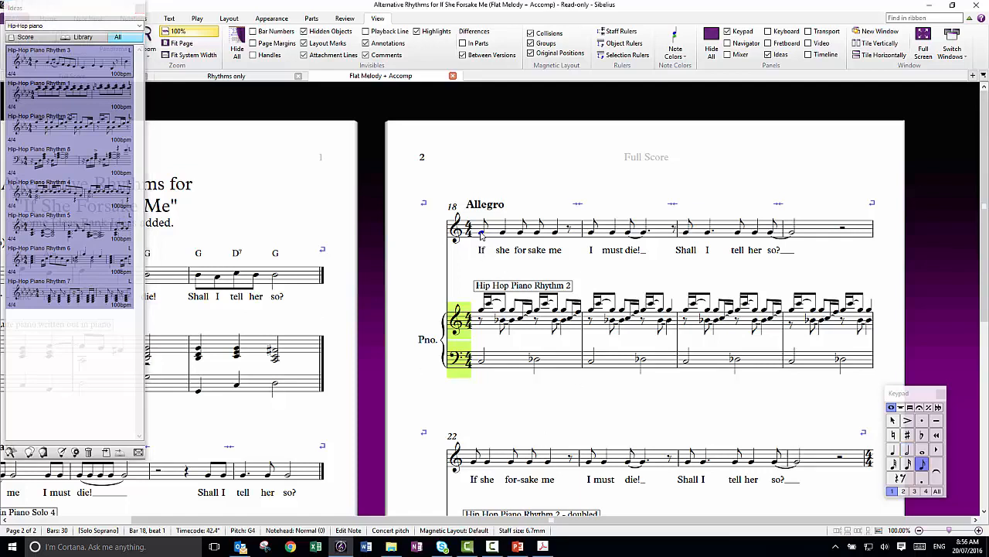
{"action": "key", "text": "p"}
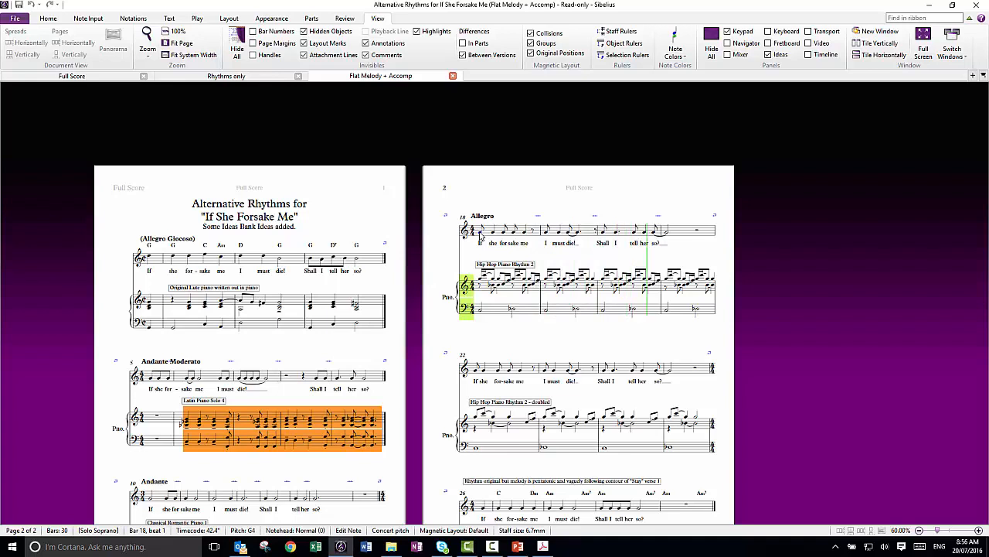
{"action": "key", "text": "Escape"}
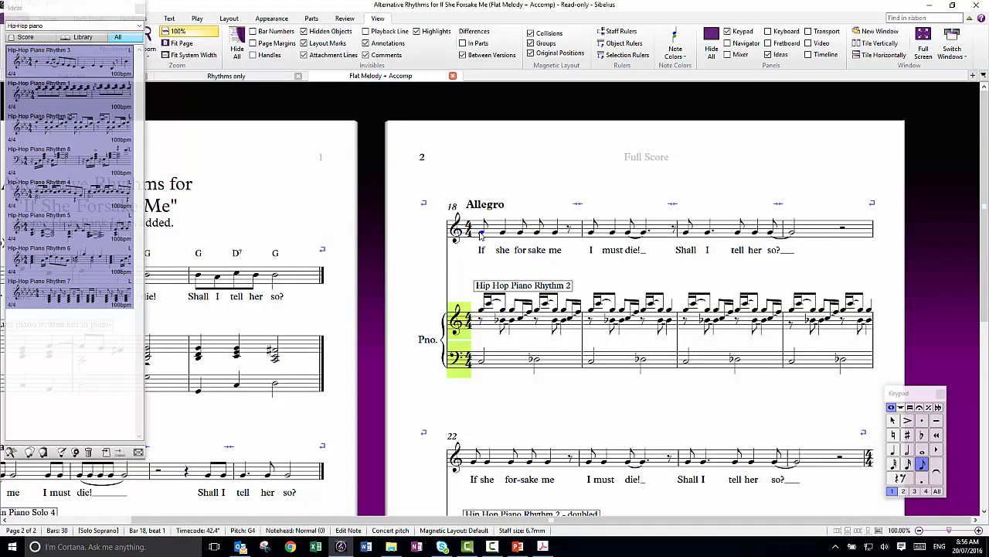
{"action": "key", "text": "Escape"}
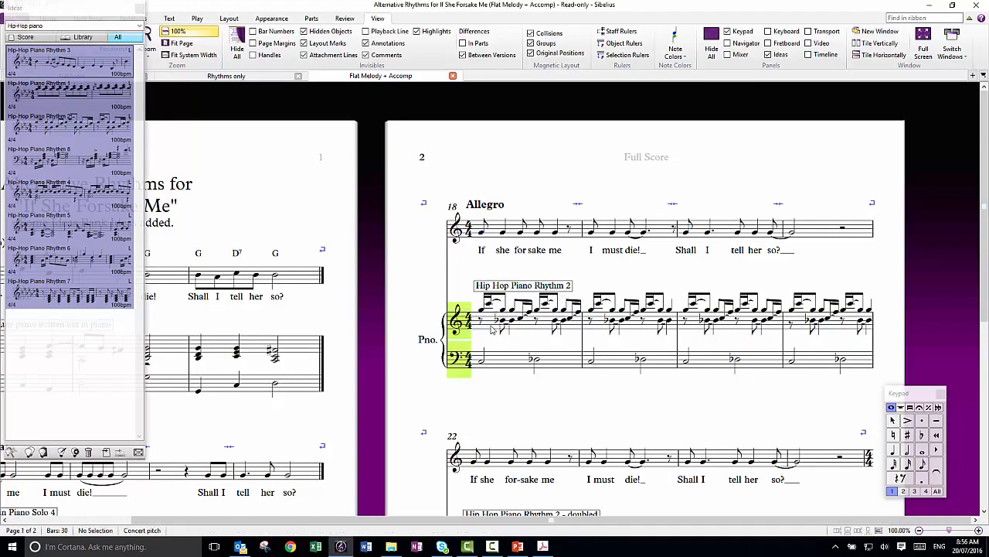
- Select bar 18 in the upper piano staff to examine the Hip Hop Piano Rhythm 2 pattern, and clear the selection
{"action": "left_click", "coordinate": [492, 328]}
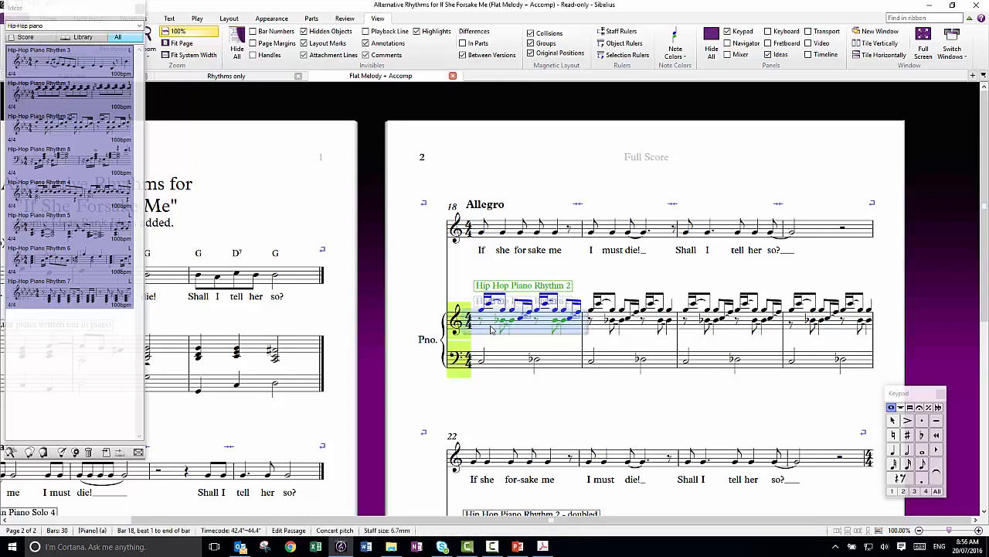
{"action": "key", "text": "Escape"}
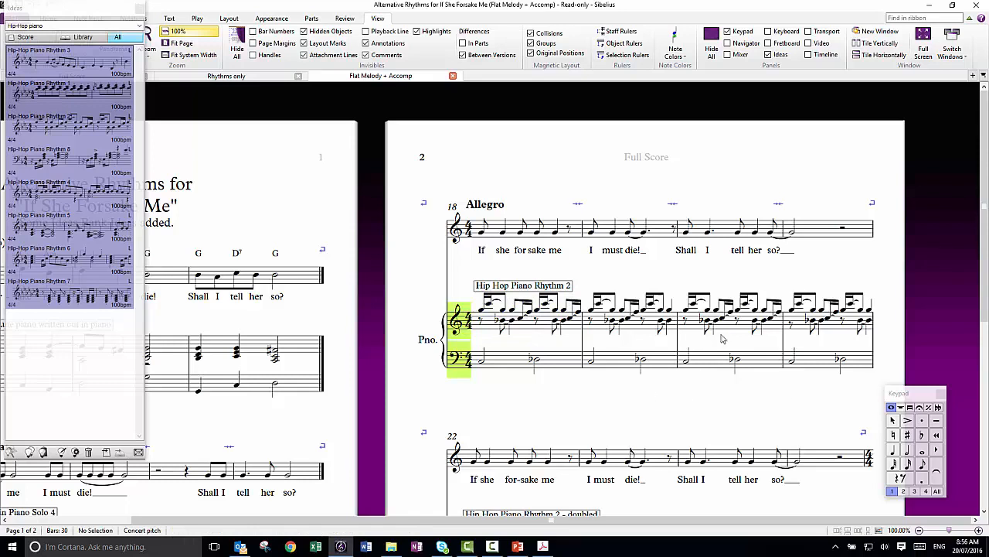
{"action": "scroll", "coordinate": [582, 427], "scroll_direction": "down", "scroll_amount": 1}
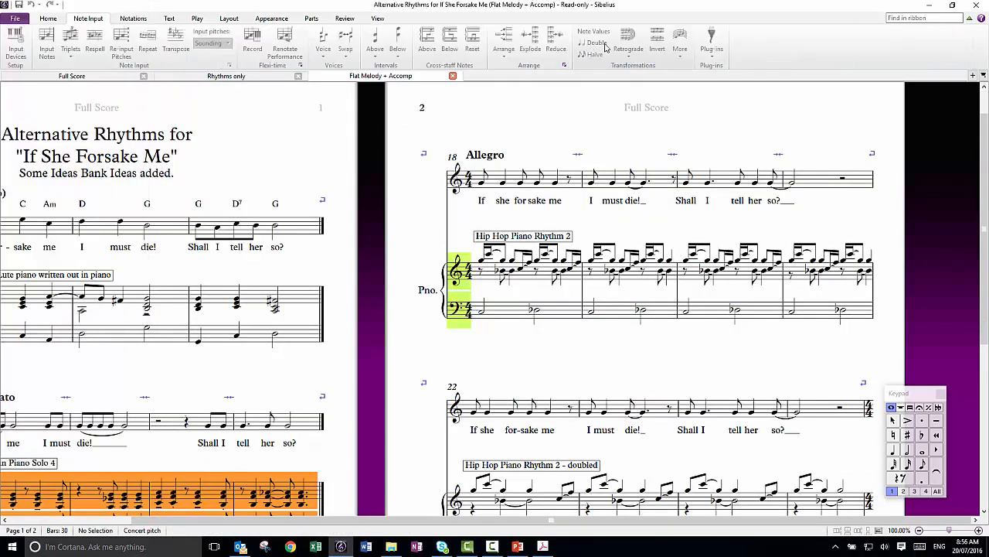
{"action": "left_click_drag", "start_coordinate": [433, 475], "coordinate": [376, 320]}
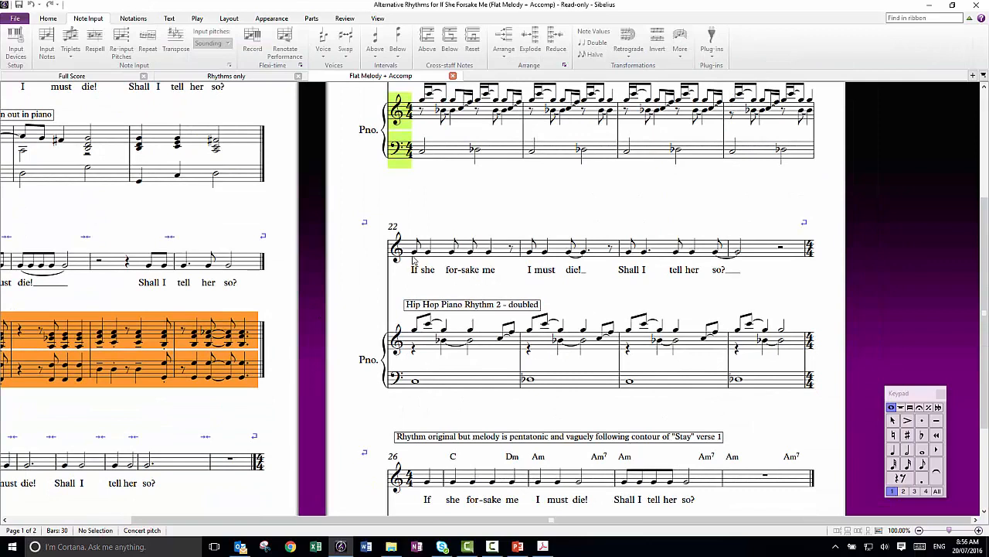
{"action": "key", "text": "space"}
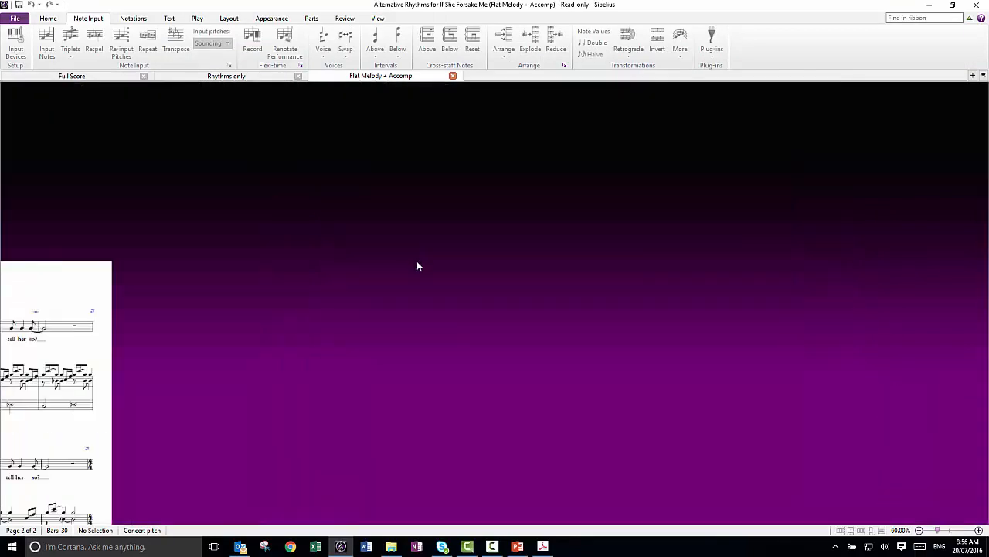
{"action": "key", "text": "space"}
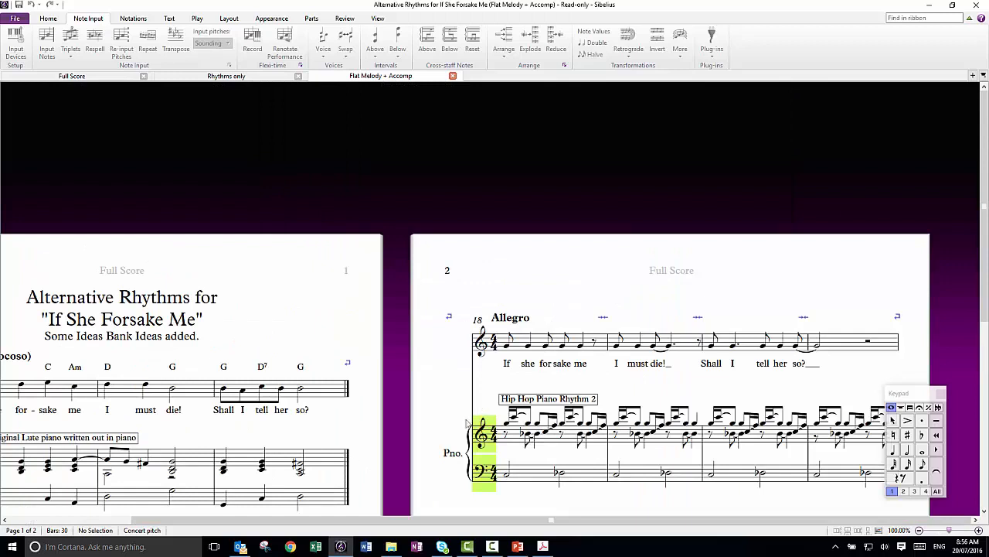
- Play the doubled Hip Hop Piano Rhythm 2 passage from the first vocal note of bar 22 and stop playback
{"action": "left_click_drag", "start_coordinate": [425, 461], "coordinate": [366, 150]}
{"action": "left_click", "coordinate": [437, 262]}
{"action": "key", "text": "space"}
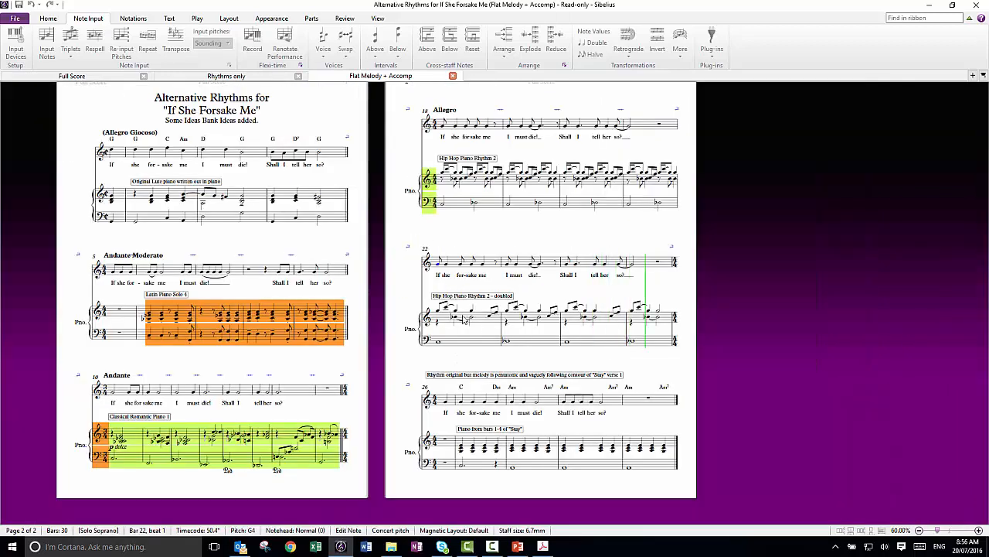
{"action": "key", "text": "space"}
- Play the pentatonic melody passage with the "Stay" piano accompaniment from the first vocal note of bar 26 and stop playback
{"action": "left_click_drag", "start_coordinate": [374, 497], "coordinate": [279, 258]}
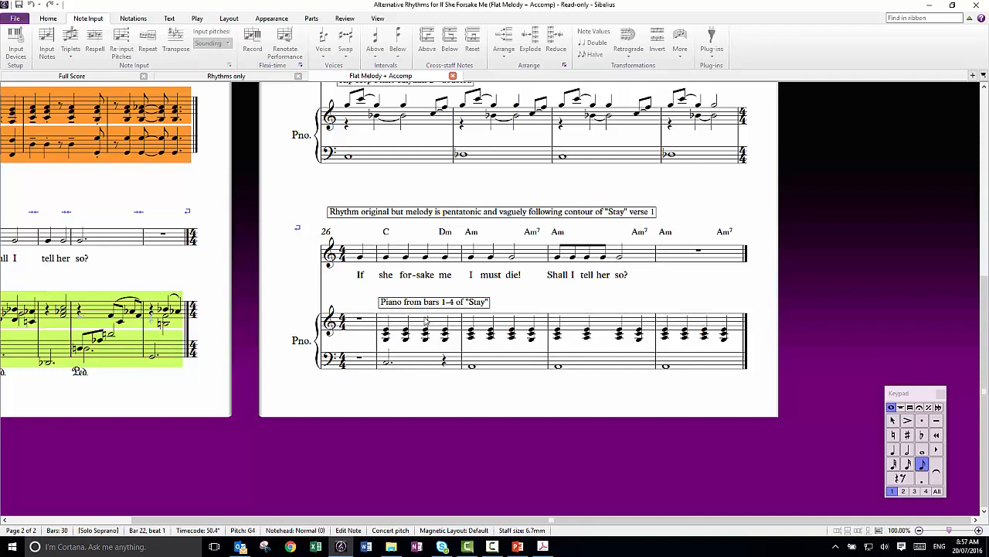
{"action": "key", "text": "Escape"}
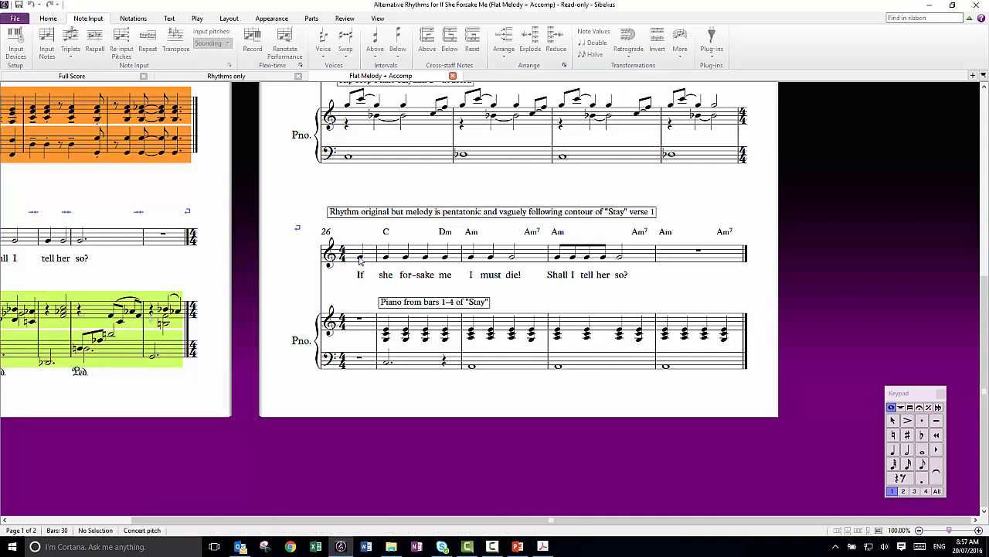
{"action": "key", "text": "p"}
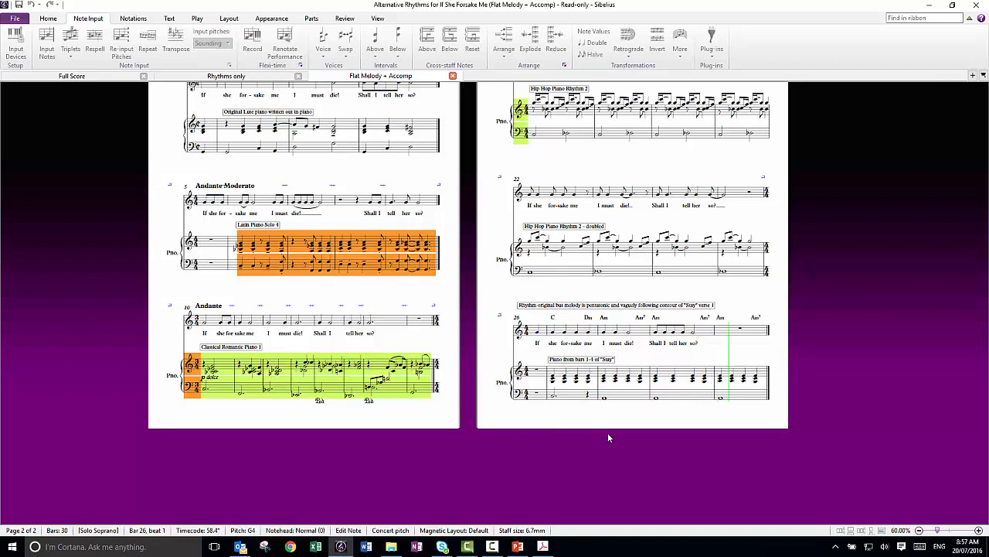
{"action": "key", "text": "space"}
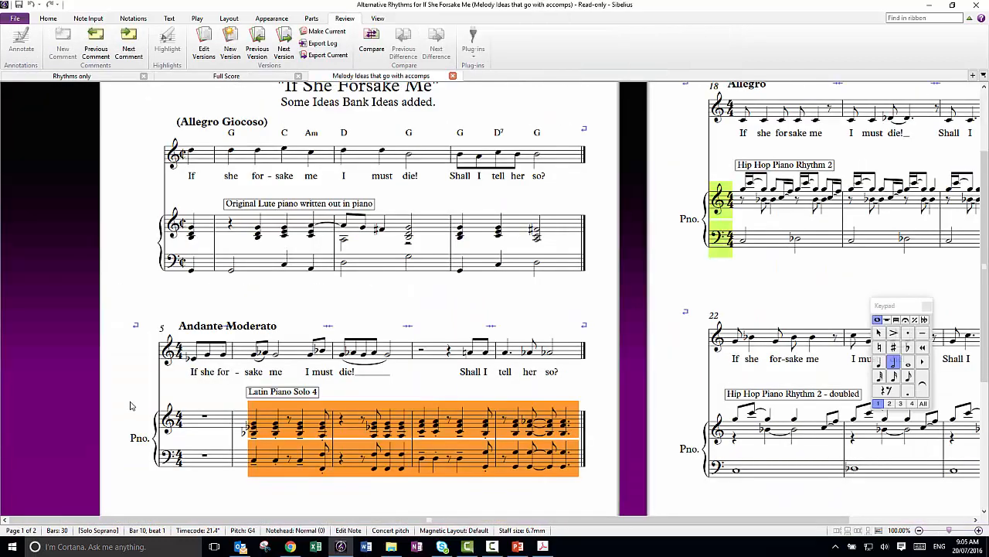
- Examine the reworked vocal melody of the Andante Moderato passage above Latin Piano Solo 4 in the Melody Ideas version
{"action": "scroll", "coordinate": [448, 369], "scroll_direction": "down", "scroll_amount": 3}
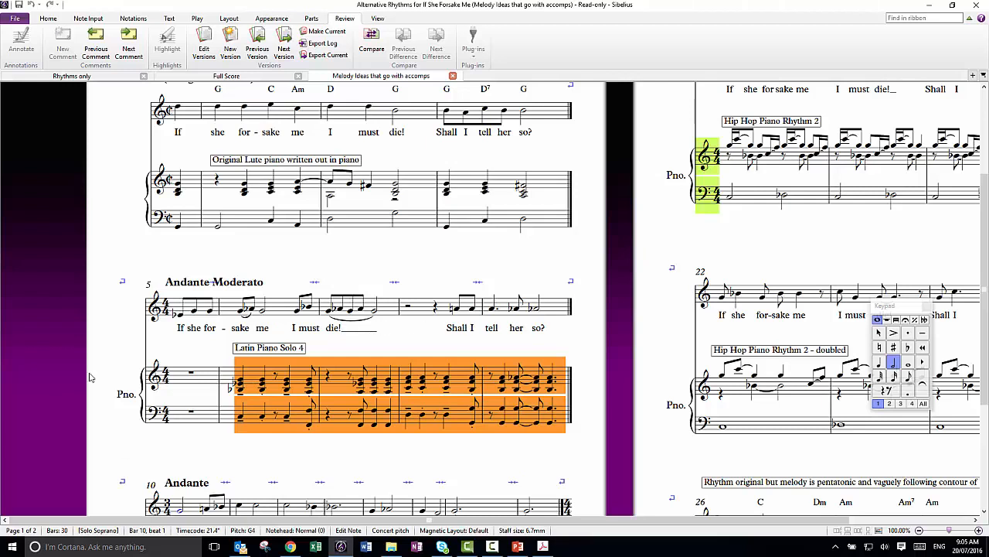
{"action": "scroll", "coordinate": [585, 434], "scroll_direction": "down", "scroll_amount": 1}
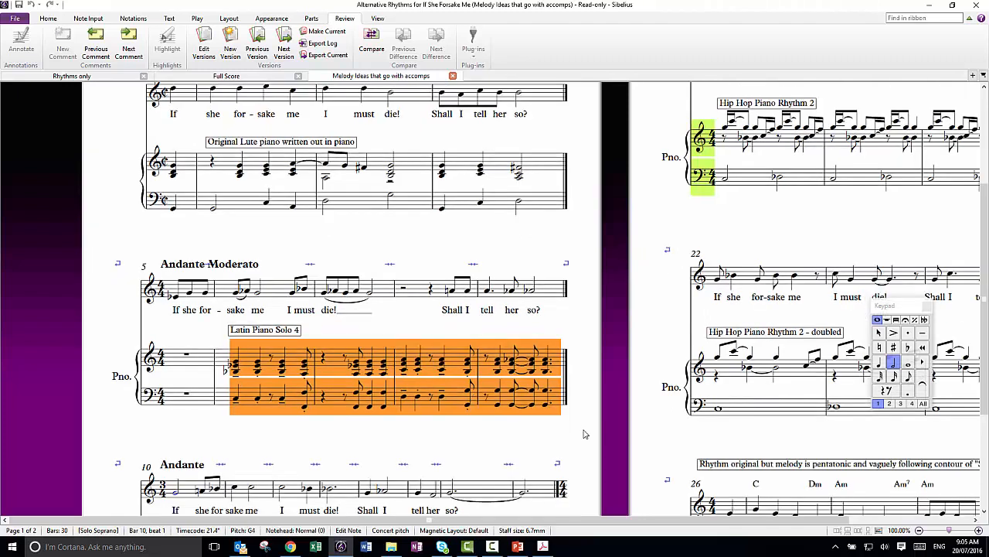